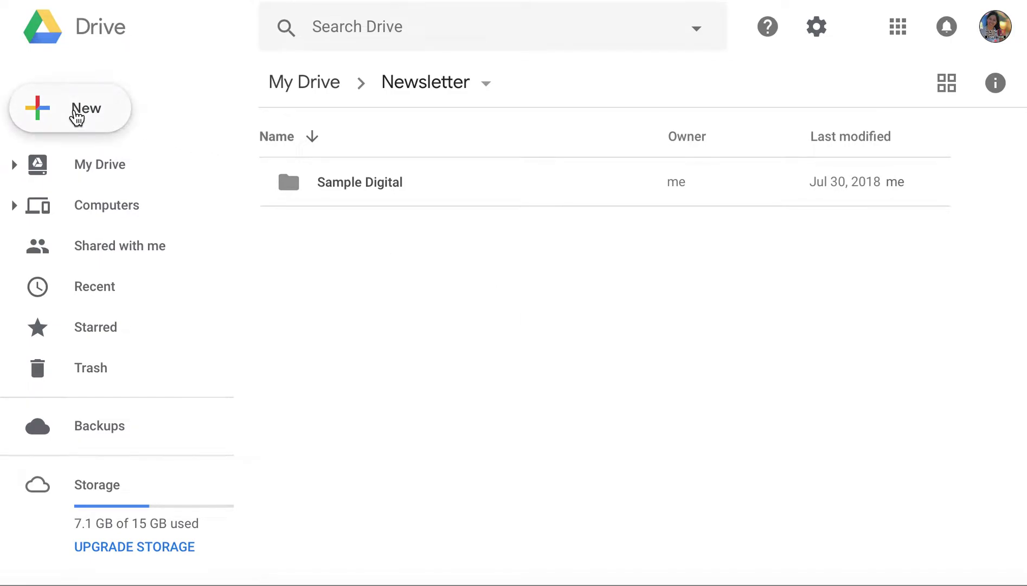
Step: Start a new blank Google Form from Drive's New > More menu
{"action": "left_click", "coordinate": [76, 114]}
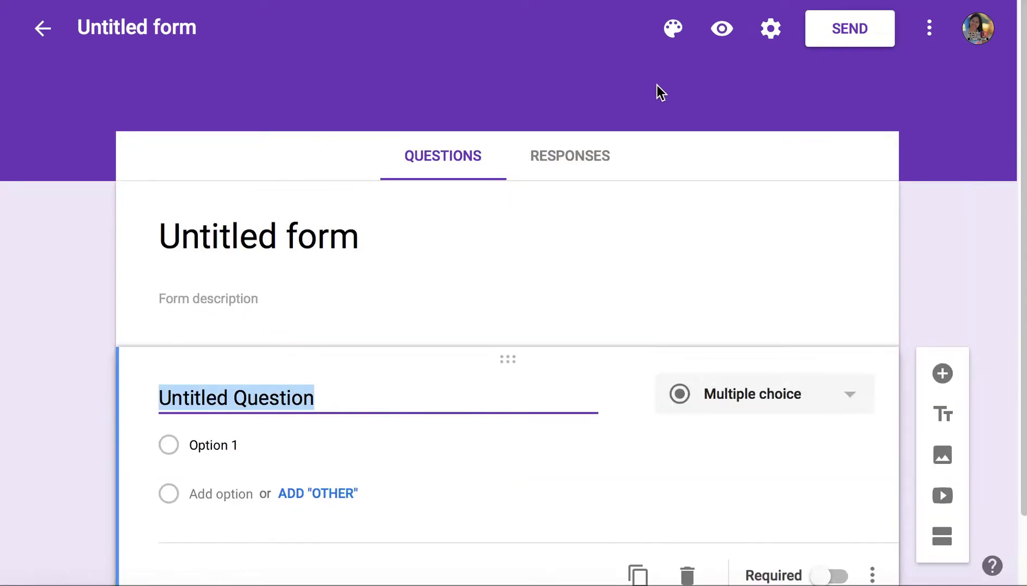
Step: Turn on 'Make this a quiz' in the form's Quizzes settings
{"action": "left_click", "coordinate": [770, 32]}
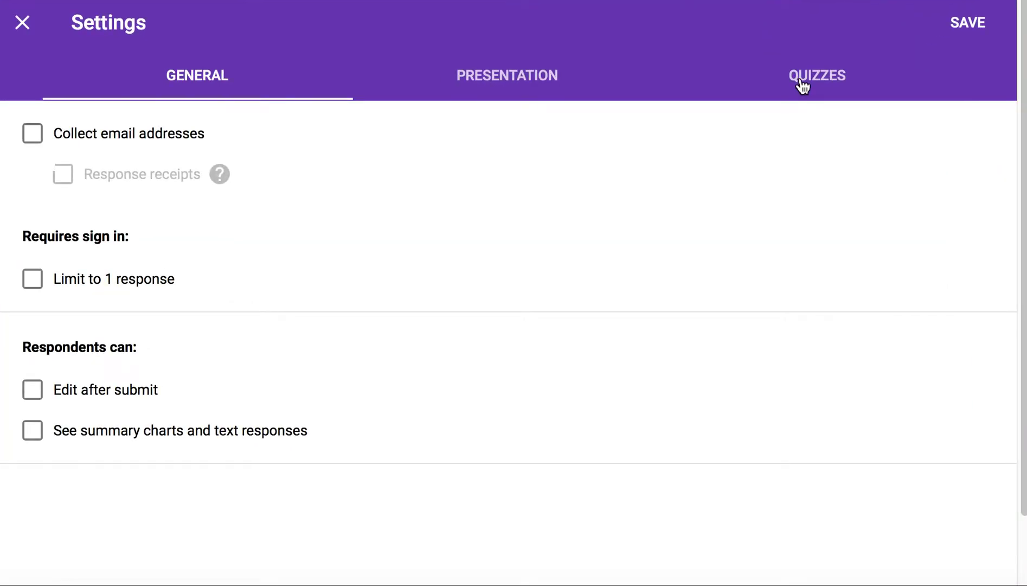
{"action": "left_click", "coordinate": [801, 86]}
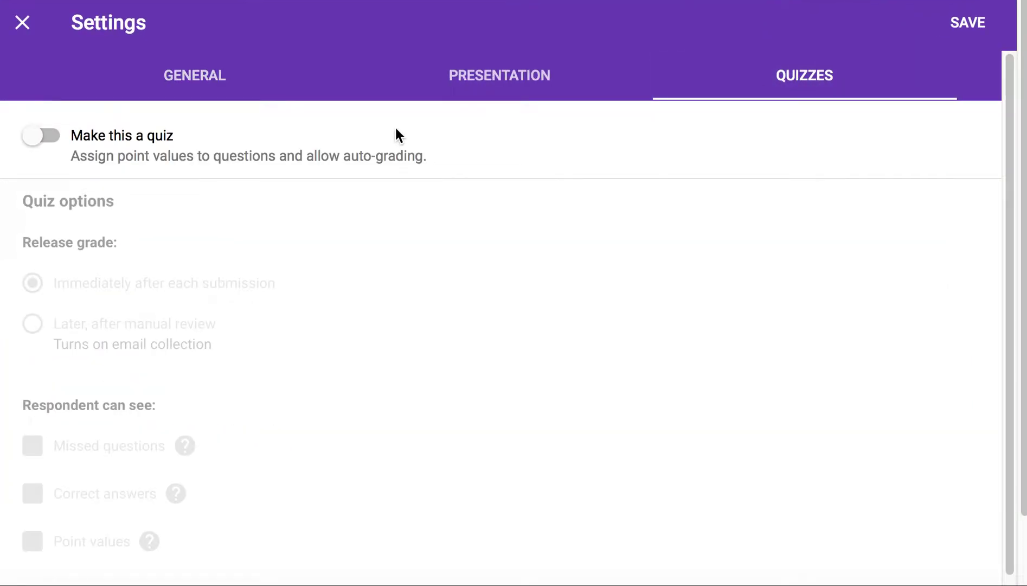
{"action": "left_click", "coordinate": [47, 143]}
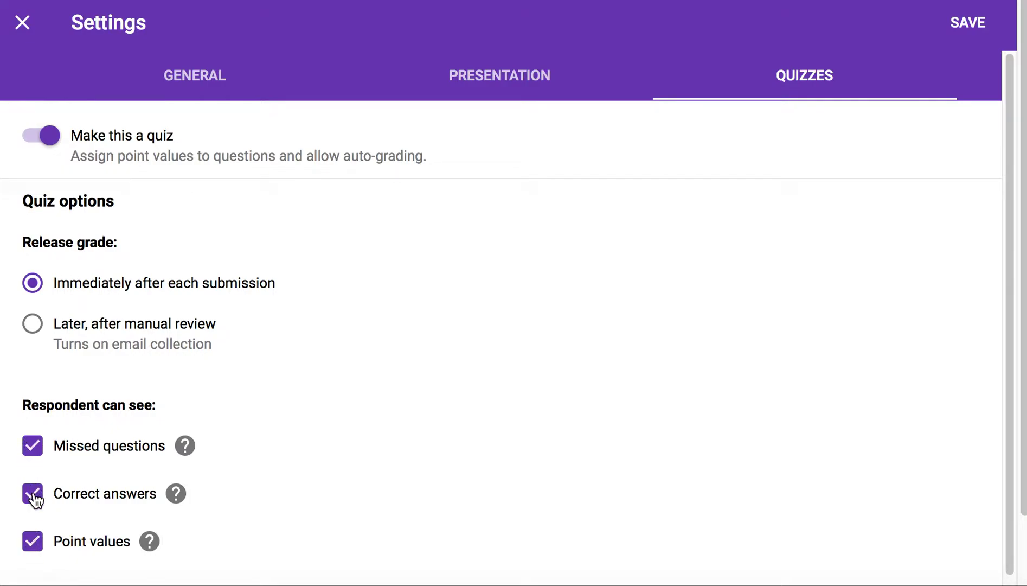
Step: Show a progress bar, limit respondents to 1 response, and save the settings
{"action": "left_click", "coordinate": [479, 74]}
{"action": "left_click", "coordinate": [85, 138]}
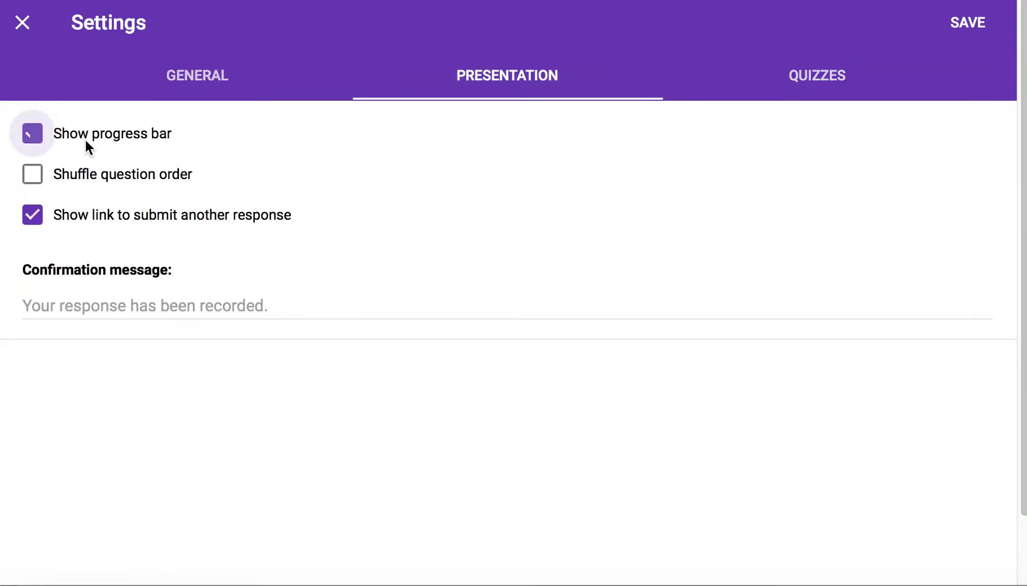
{"action": "left_click", "coordinate": [224, 82]}
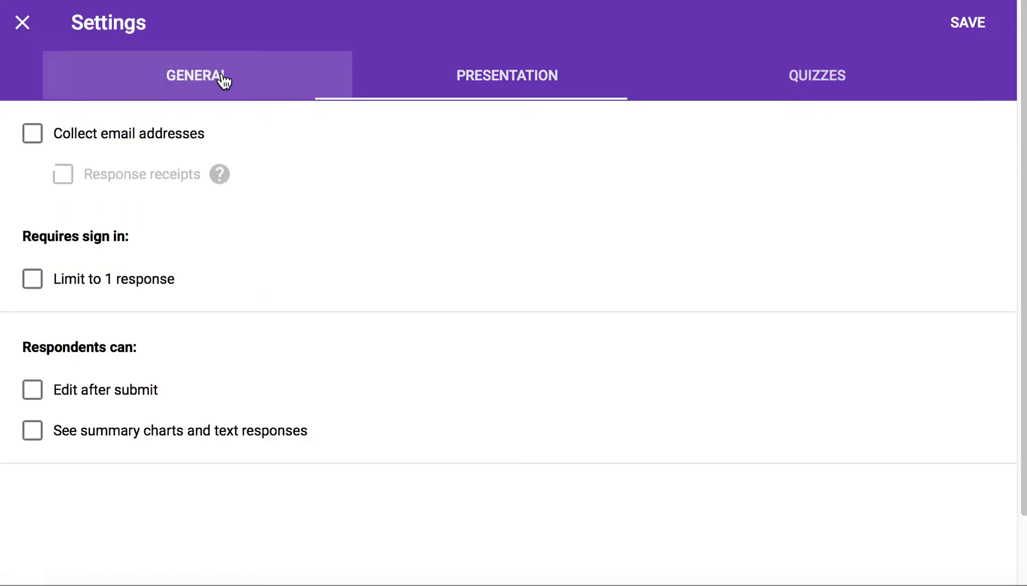
{"action": "left_click", "coordinate": [113, 277]}
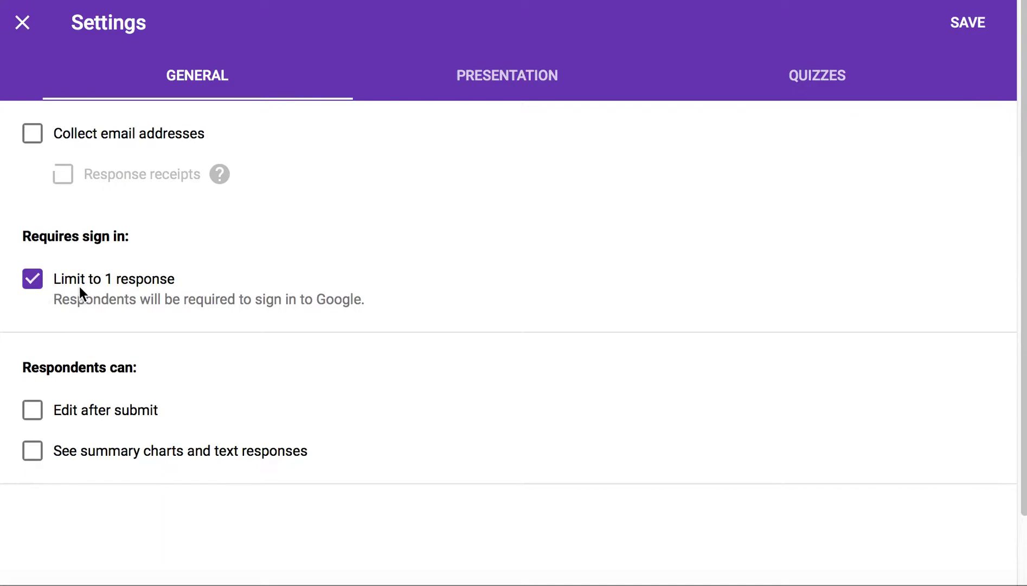
{"action": "left_click", "coordinate": [973, 24]}
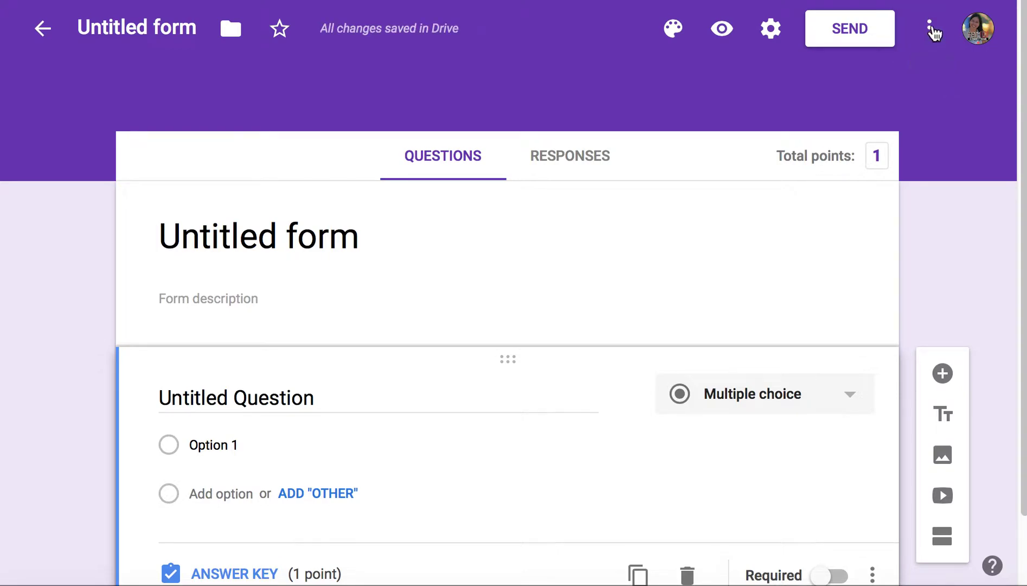
Step: Set the default quiz point value to 1 and make new questions required by default
{"action": "left_click", "coordinate": [930, 31]}
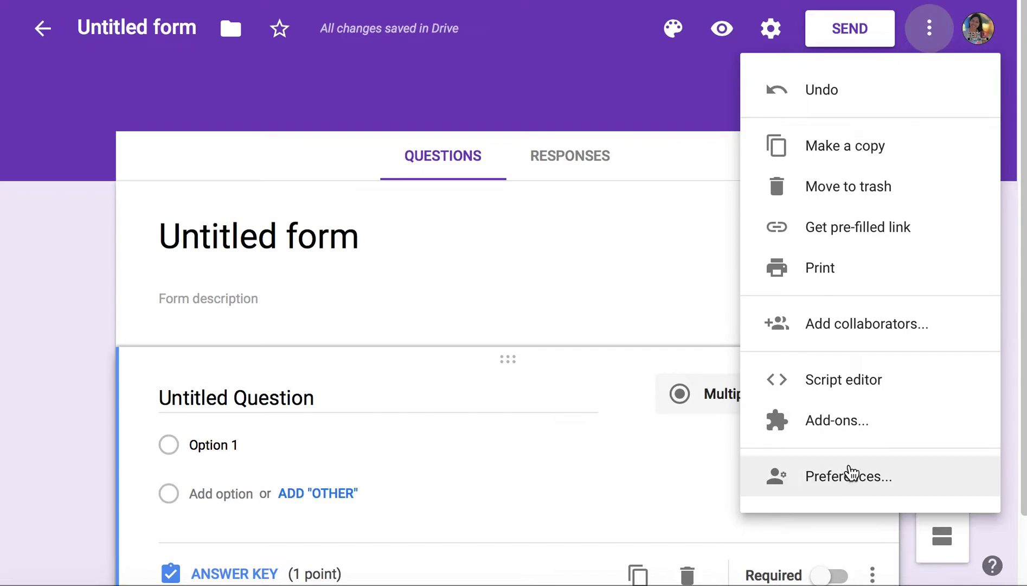
{"action": "left_click", "coordinate": [845, 488]}
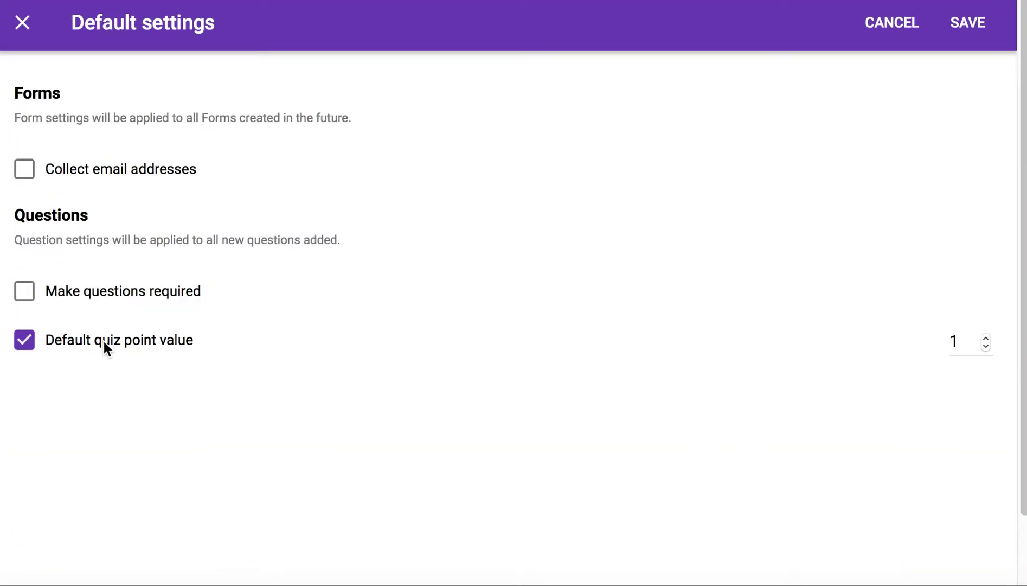
{"action": "left_click", "coordinate": [986, 346]}
{"action": "left_click", "coordinate": [25, 294]}
{"action": "left_click", "coordinate": [977, 32]}
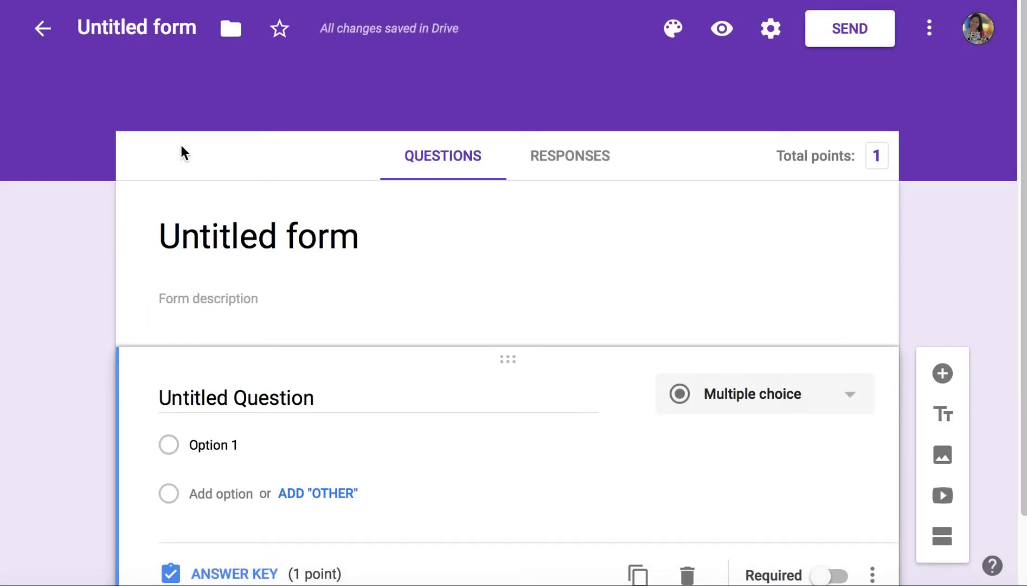
Step: Rename the form title to 'Rounding'
{"action": "left_click", "coordinate": [139, 25]}
{"action": "triple_click", "coordinate": [141, 25]}
{"action": "type", "text": "Rounding"}
{"action": "left_click", "coordinate": [86, 184]}
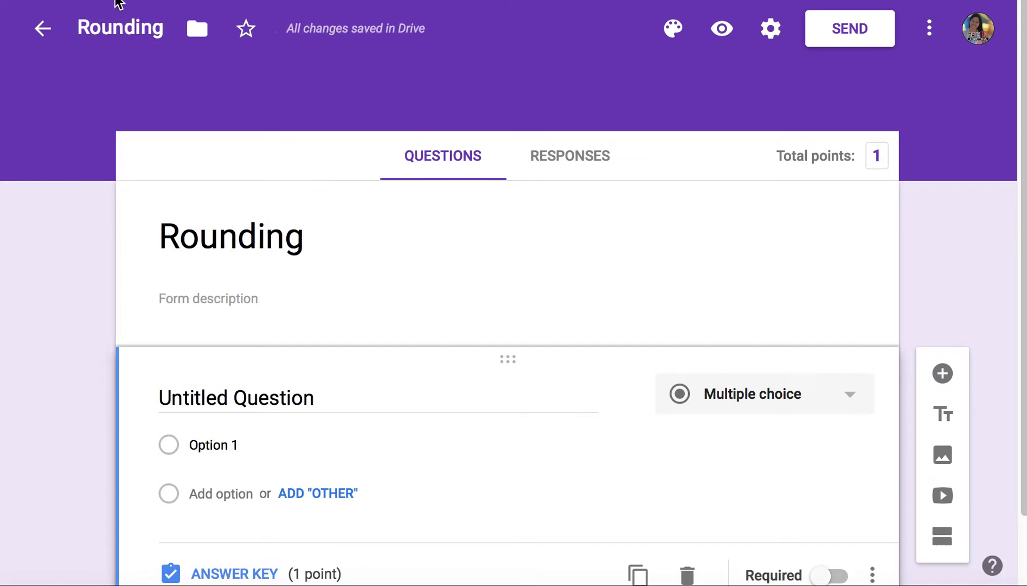
Step: Change the first question to 'Round 340 to the nearest 100.'
{"action": "left_click", "coordinate": [276, 395]}
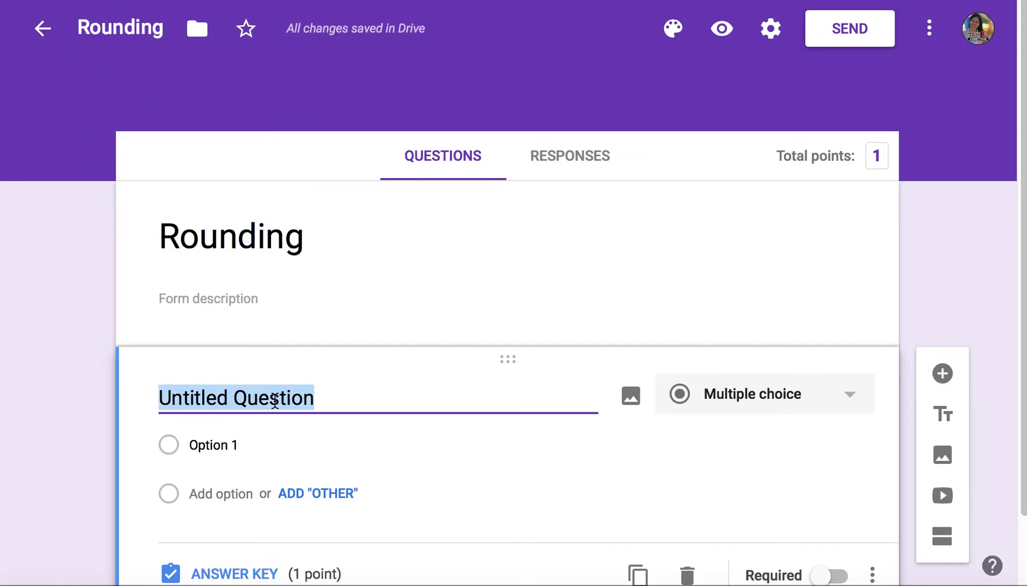
{"action": "type", "text": "Roundin"}
{"action": "key", "text": "BackSpace"}
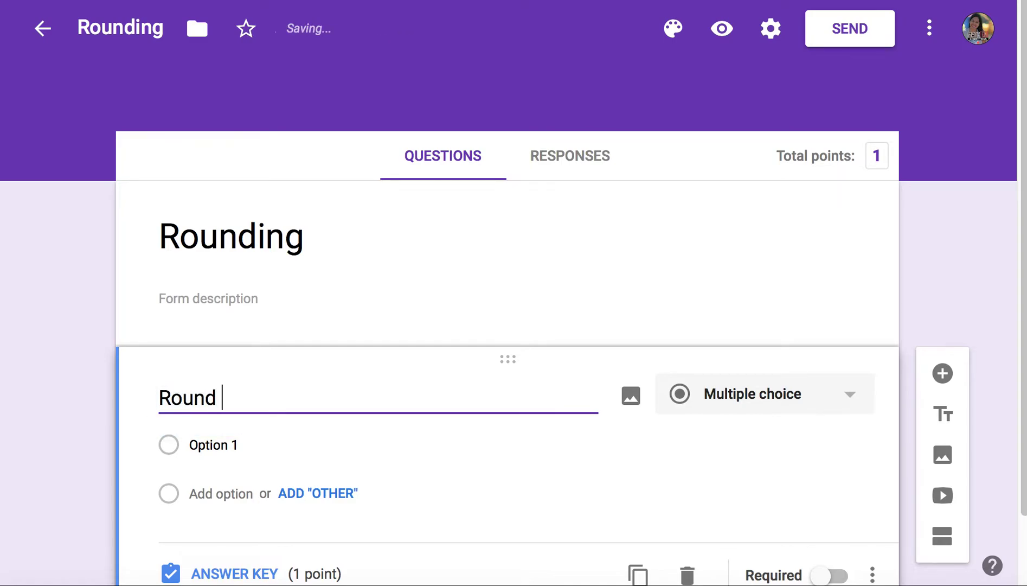
{"action": "type", "text": "t"}
{"action": "key", "text": "BackSpace"}
{"action": "type", "text": "340 to the neae"}
{"action": "key", "text": "BackSpace"}
{"action": "type", "text": "rest "}
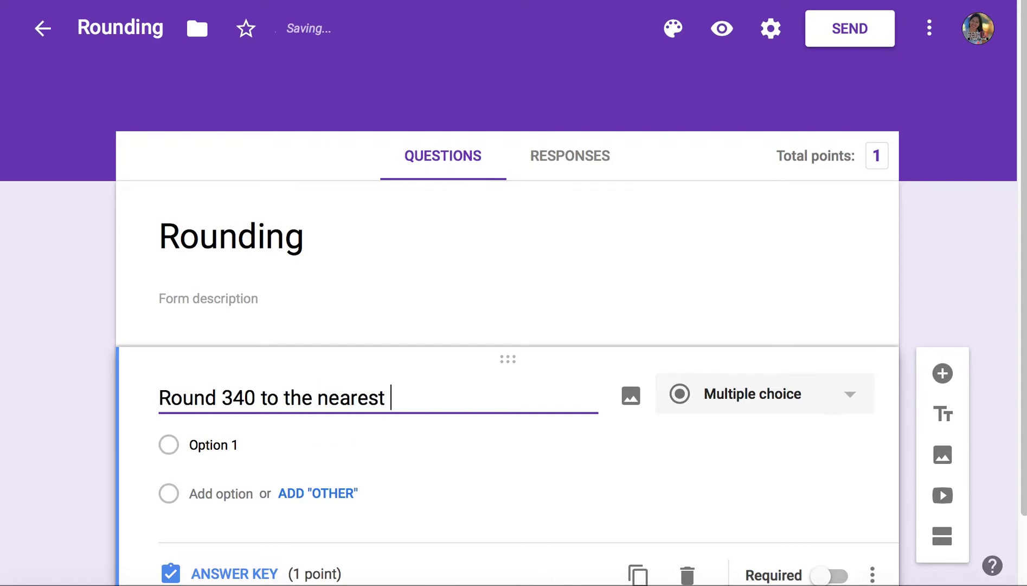
{"action": "type", "text": "100."}
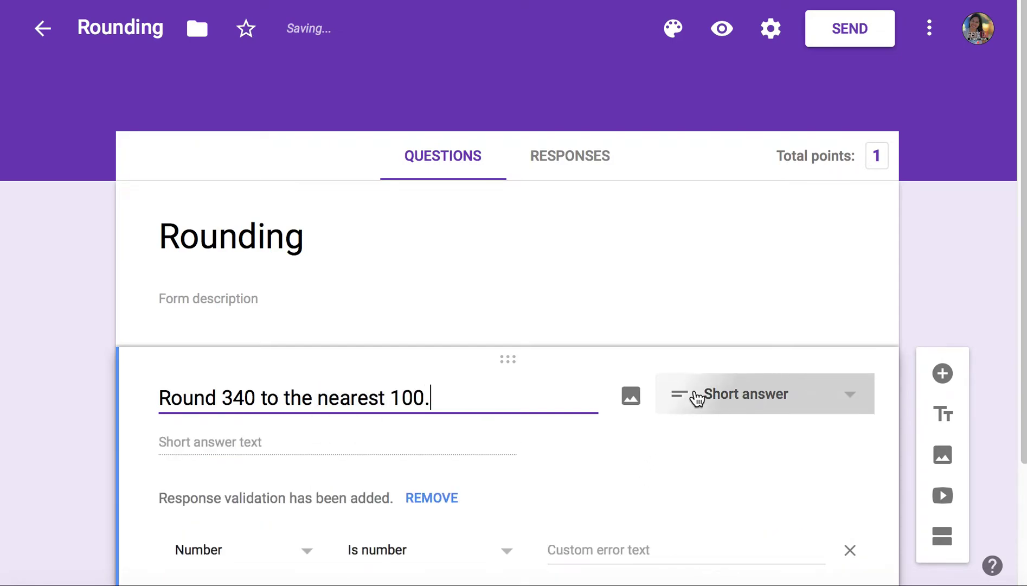
Step: Set the rounding question's type to Short answer
{"action": "left_click", "coordinate": [943, 304]}
{"action": "scroll", "coordinate": [935, 302], "scroll_direction": "down", "scroll_amount": 1}
{"action": "left_click", "coordinate": [818, 312]}
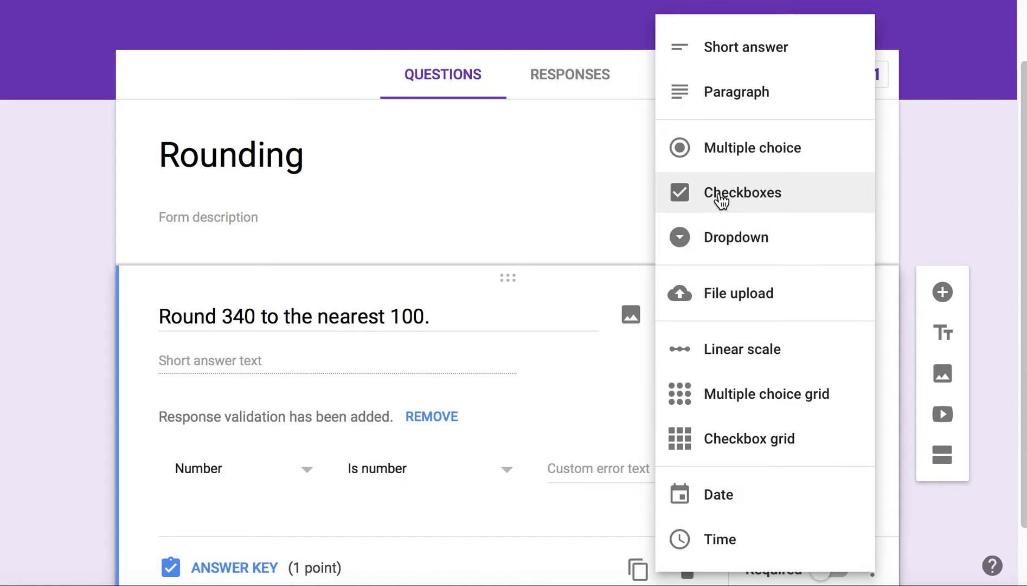
{"action": "left_click", "coordinate": [757, 61]}
Step: Remove the number validation and add 300 as the correct answer
{"action": "left_click", "coordinate": [451, 418]}
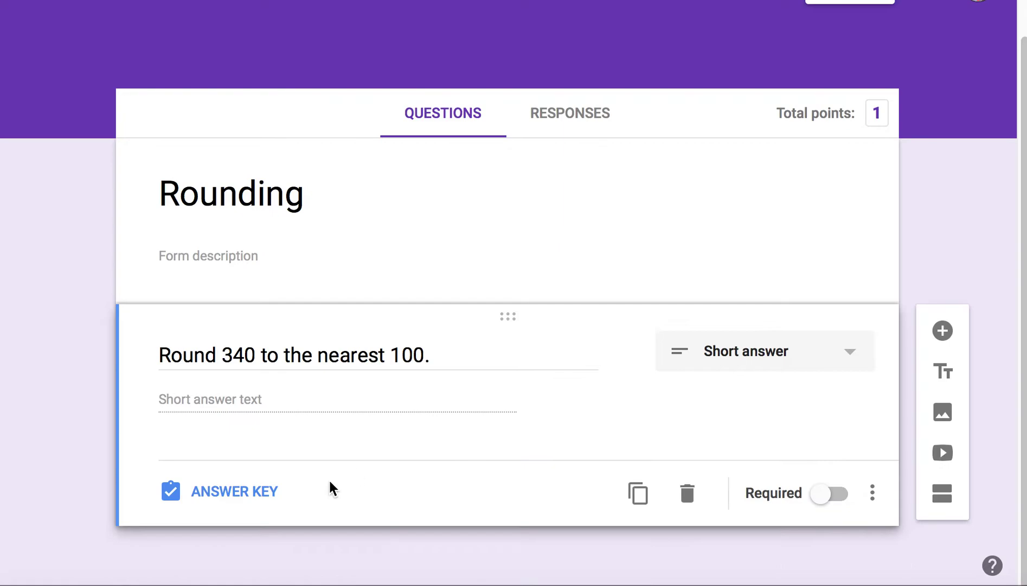
{"action": "left_click", "coordinate": [251, 496]}
{"action": "scroll", "coordinate": [94, 477], "scroll_direction": "down", "scroll_amount": 2}
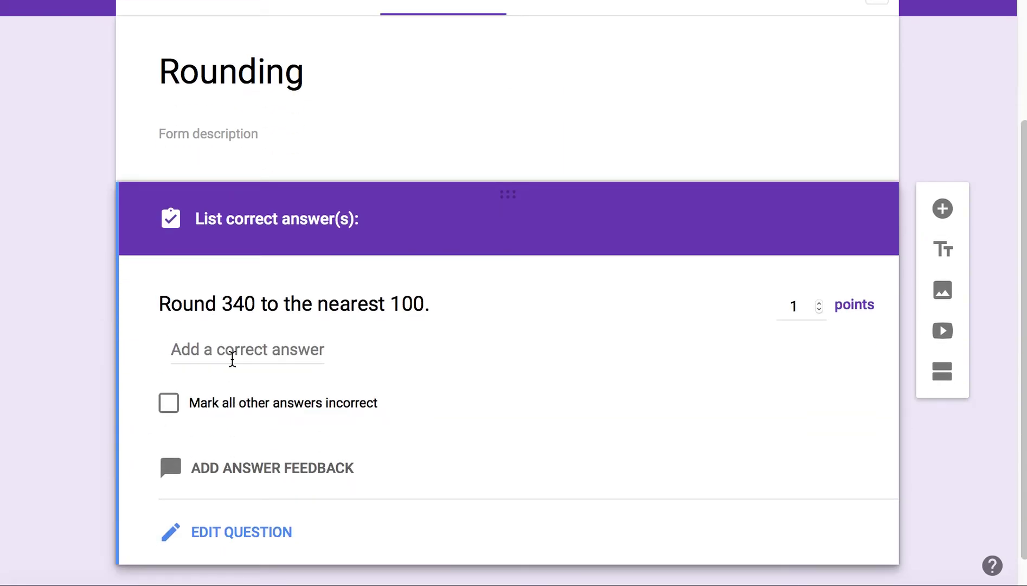
{"action": "left_click", "coordinate": [231, 353]}
{"action": "type", "text": "300"}
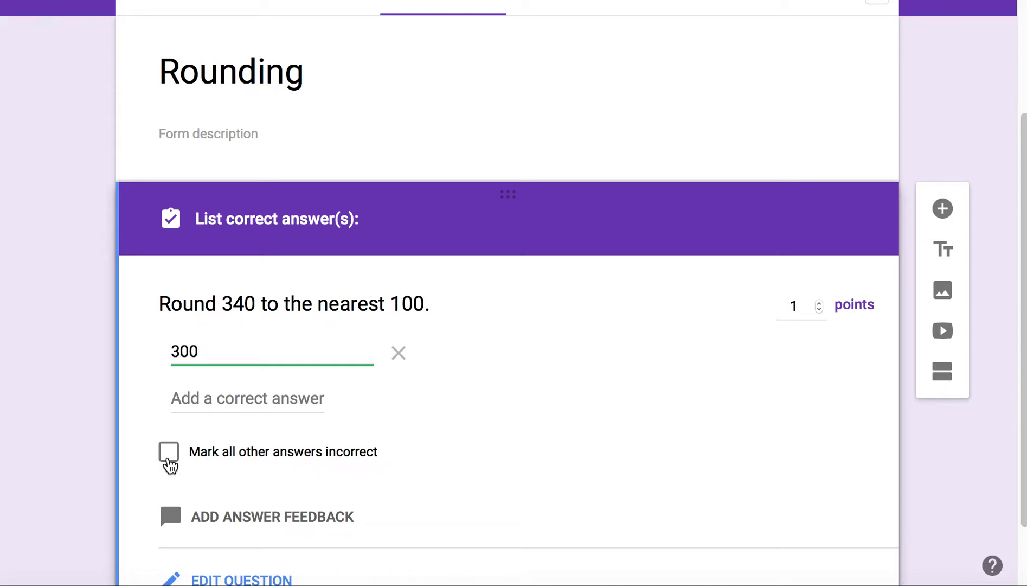
Step: Mark all other answers incorrect, save the answer key, and preview the quiz
{"action": "left_click", "coordinate": [169, 453]}
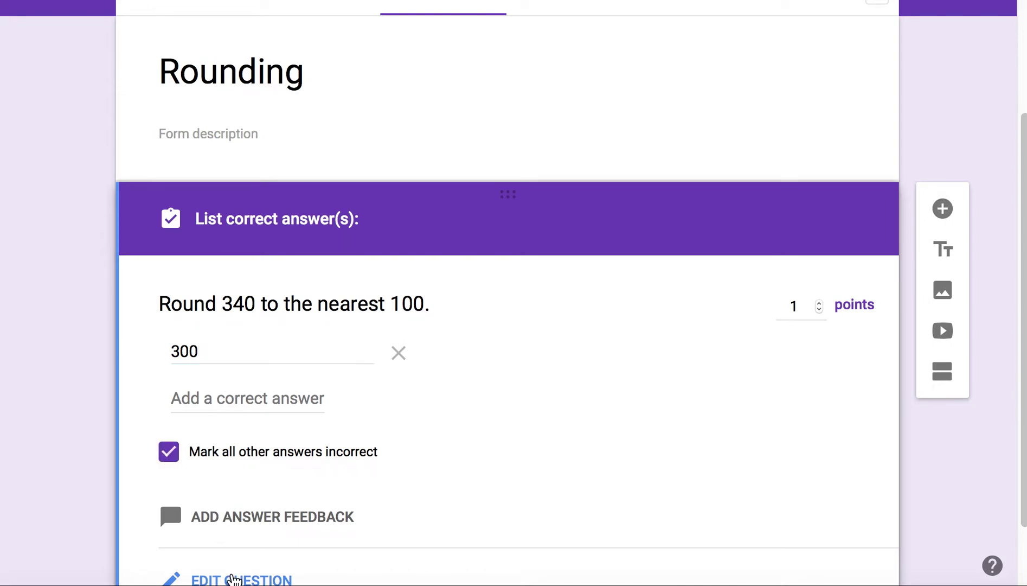
{"action": "left_click", "coordinate": [230, 579]}
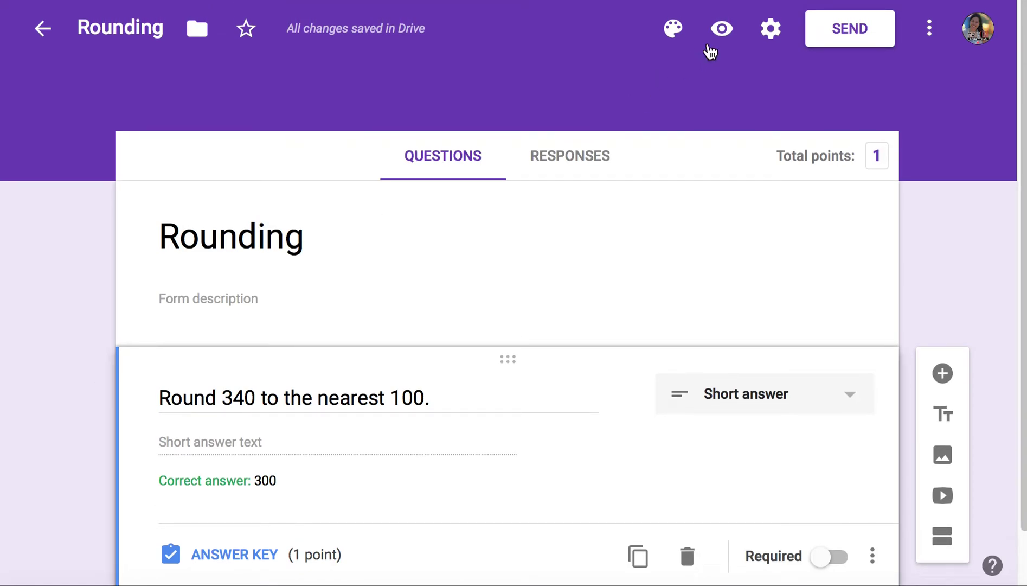
{"action": "left_click", "coordinate": [709, 47]}
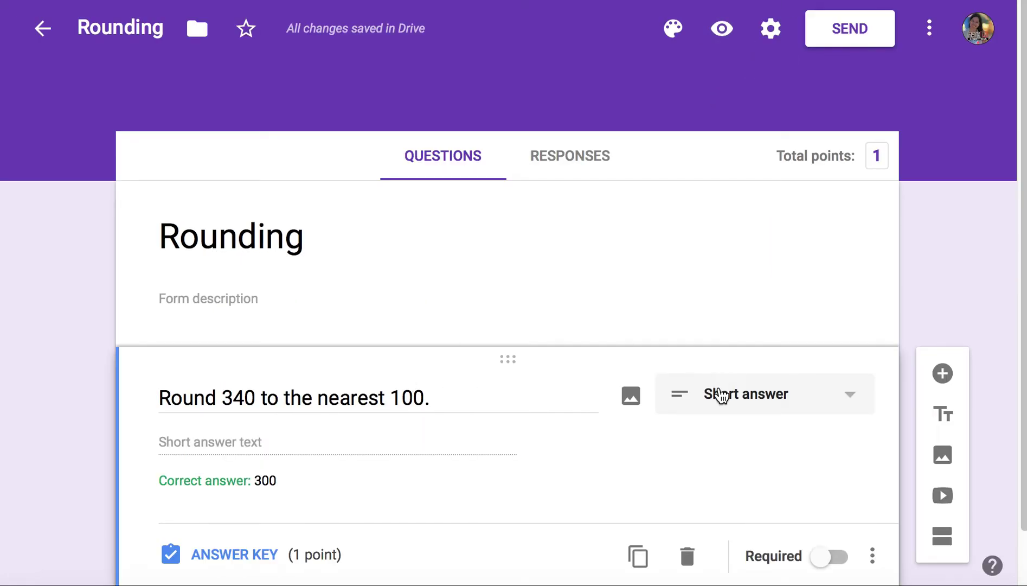
Step: Make the rounding question multiple choice with options 400, 300 and 500
{"action": "left_click", "coordinate": [718, 394]}
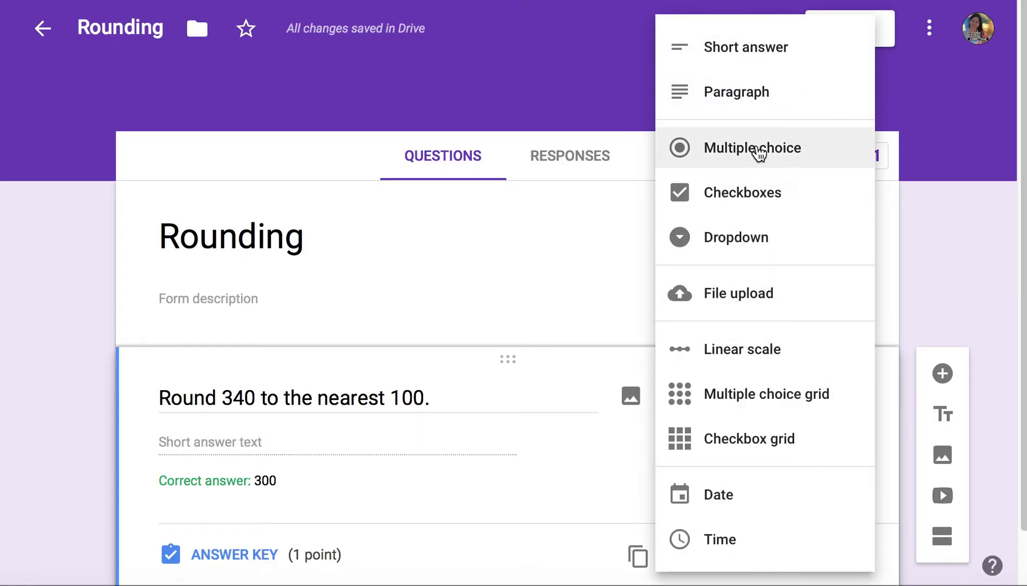
{"action": "left_click", "coordinate": [758, 153]}
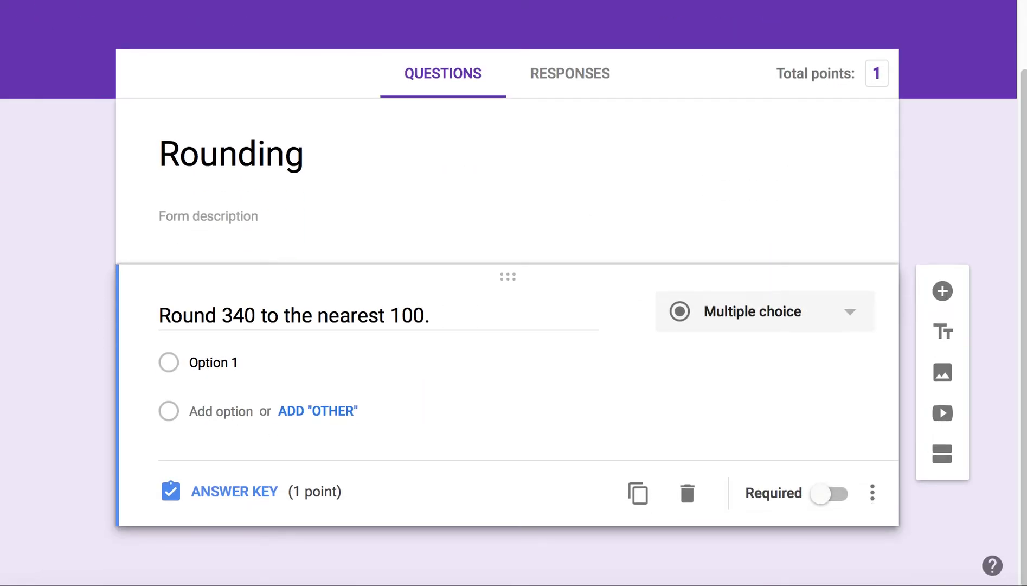
{"action": "left_click", "coordinate": [252, 376]}
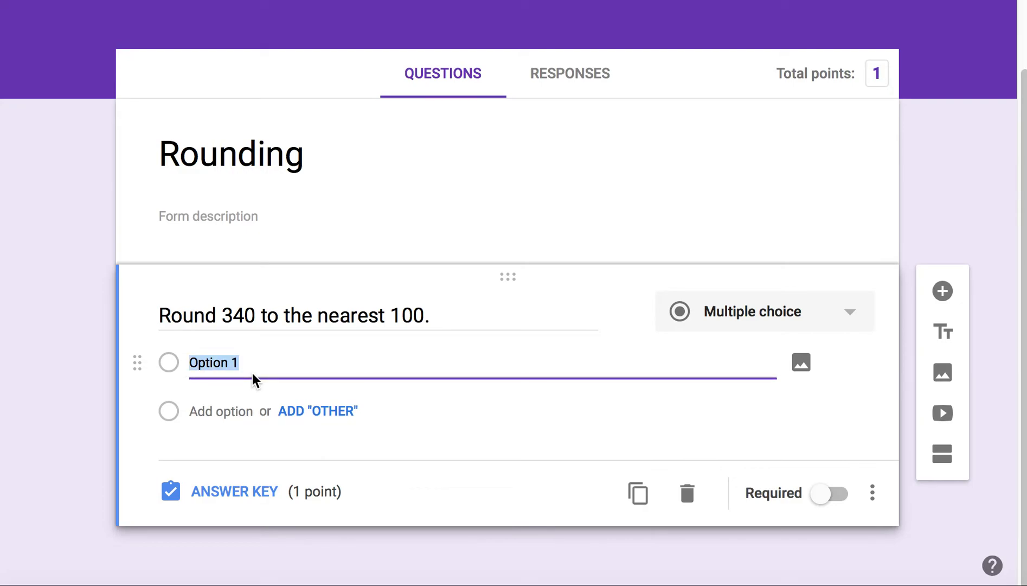
{"action": "type", "text": "400"}
{"action": "key", "text": "Return"}
{"action": "type", "text": "300"}
{"action": "key", "text": "Return"}
{"action": "type", "text": "500"}
{"action": "left_click", "coordinate": [68, 473]}
{"action": "scroll", "coordinate": [68, 473], "scroll_direction": "down", "scroll_amount": 1}
Step: Key 300 as the correct answer, then preview the quiz and return to editing
{"action": "left_click", "coordinate": [214, 505]}
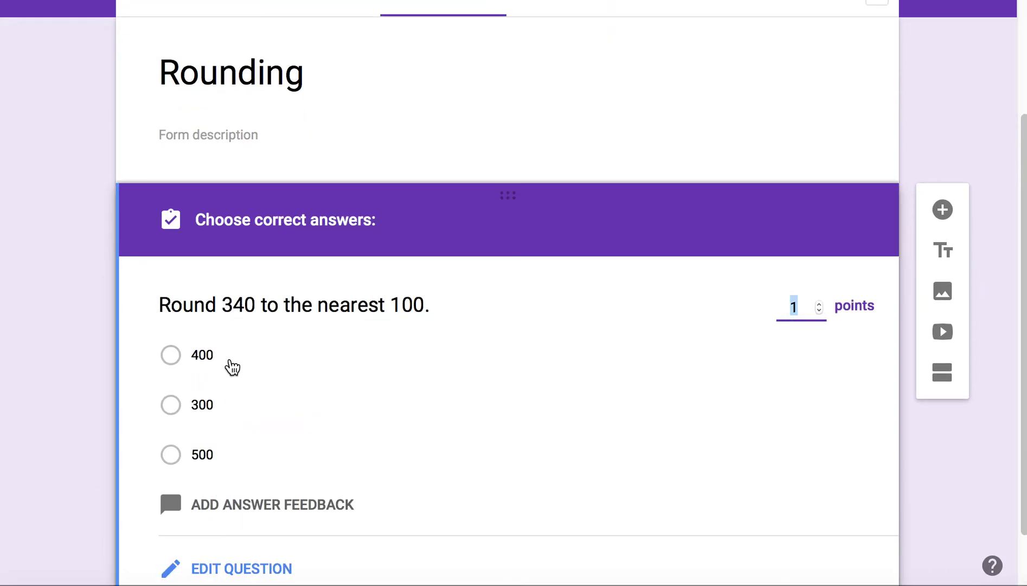
{"action": "left_click", "coordinate": [220, 408]}
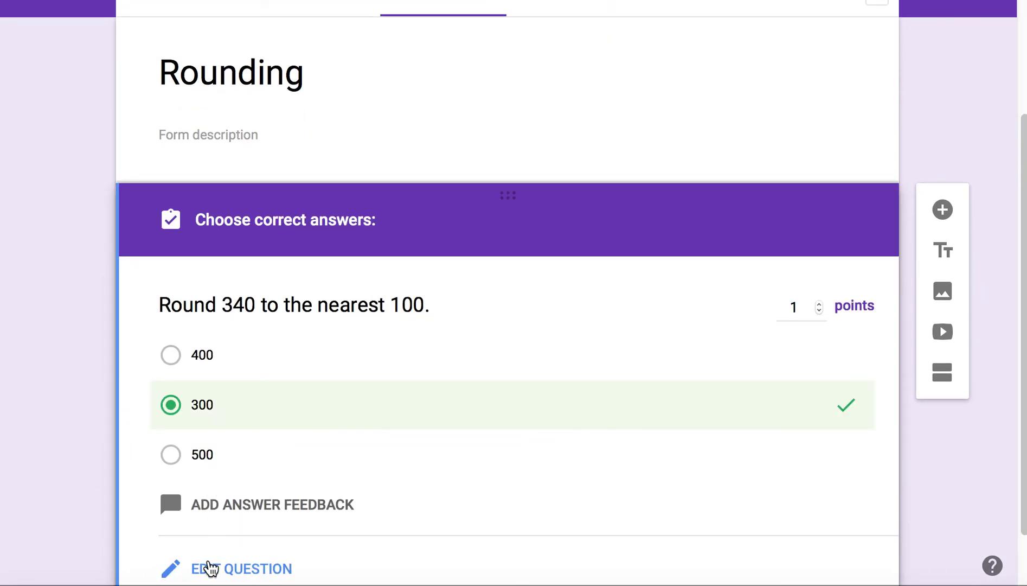
{"action": "left_click", "coordinate": [210, 569]}
{"action": "scroll", "coordinate": [990, 115], "scroll_direction": "up", "scroll_amount": 3}
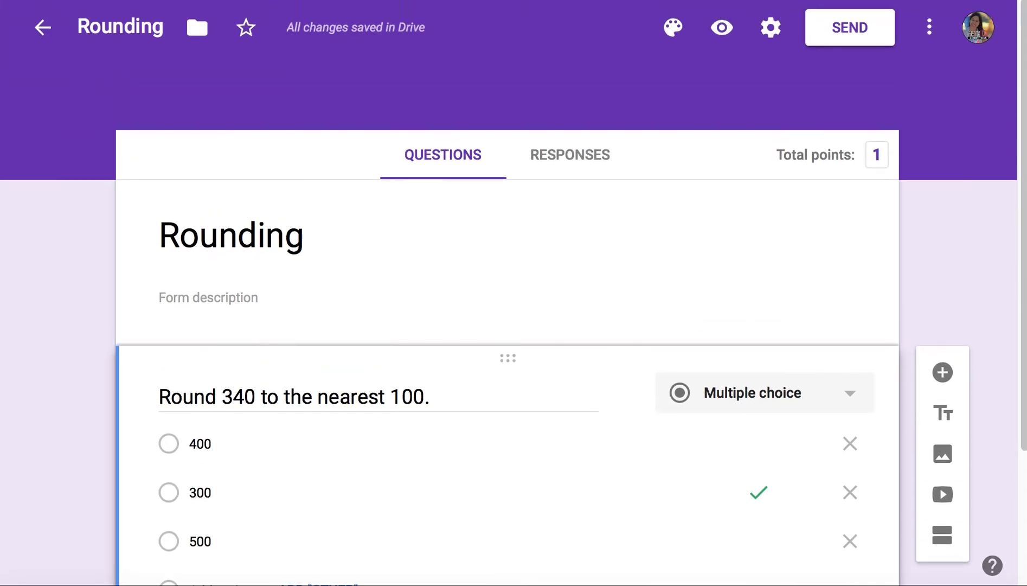
{"action": "left_click", "coordinate": [722, 28]}
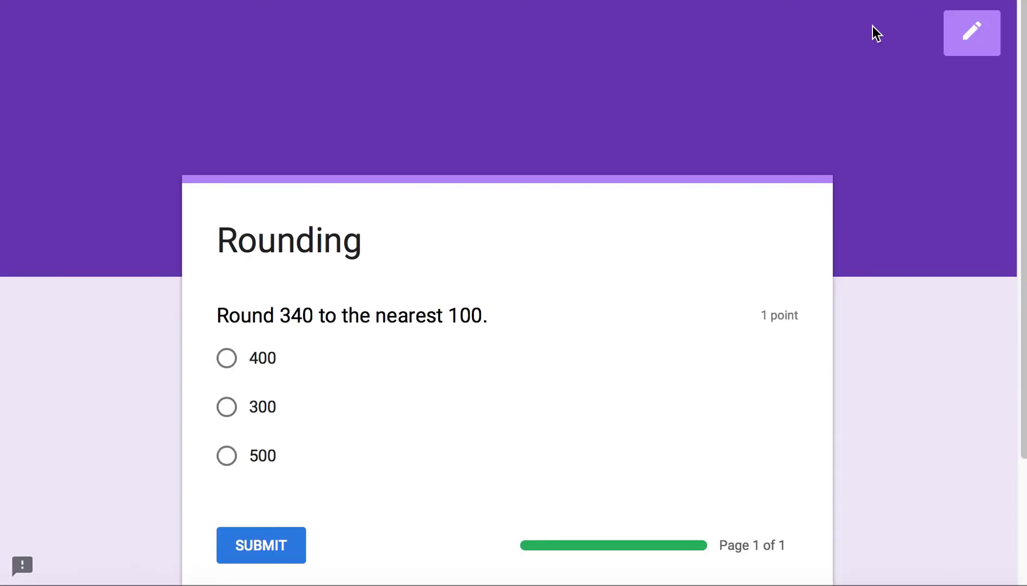
{"action": "left_click", "coordinate": [691, 0]}
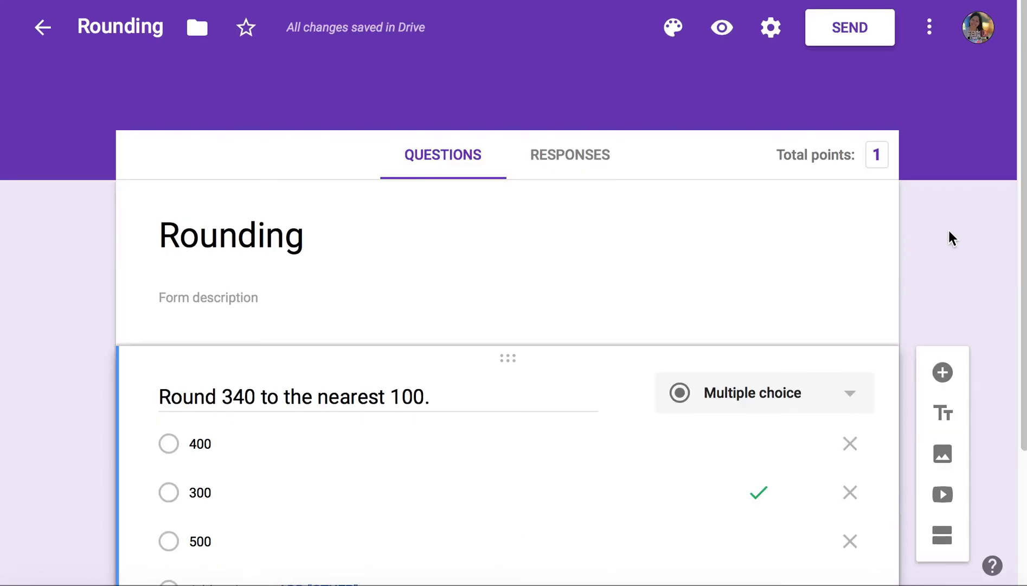
{"action": "scroll", "coordinate": [824, 289], "scroll_direction": "down", "scroll_amount": 2}
Step: Add a new question, then add a section break after the rounding question
{"action": "left_click", "coordinate": [824, 288]}
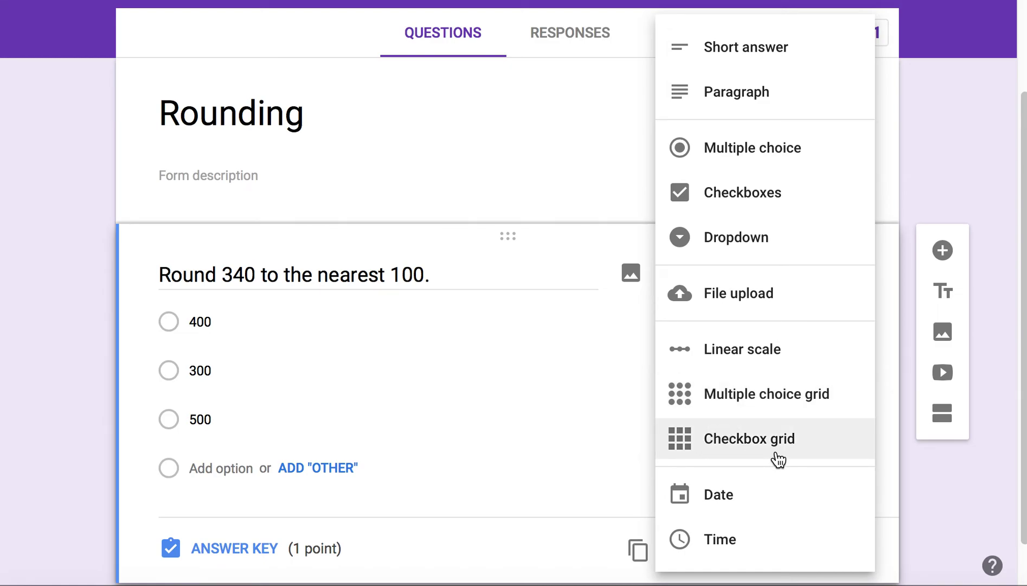
{"action": "left_click", "coordinate": [919, 463]}
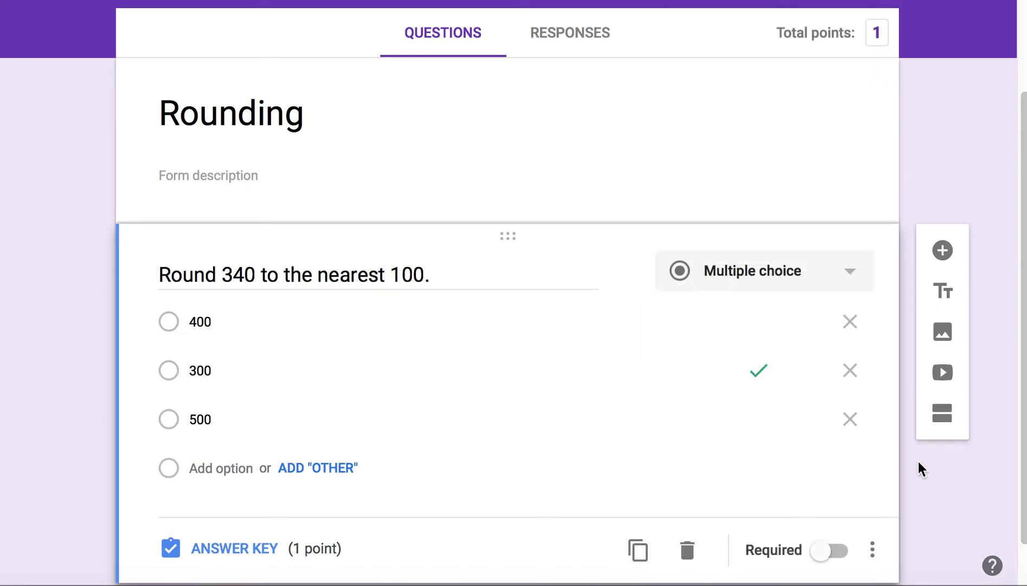
{"action": "left_click", "coordinate": [943, 255]}
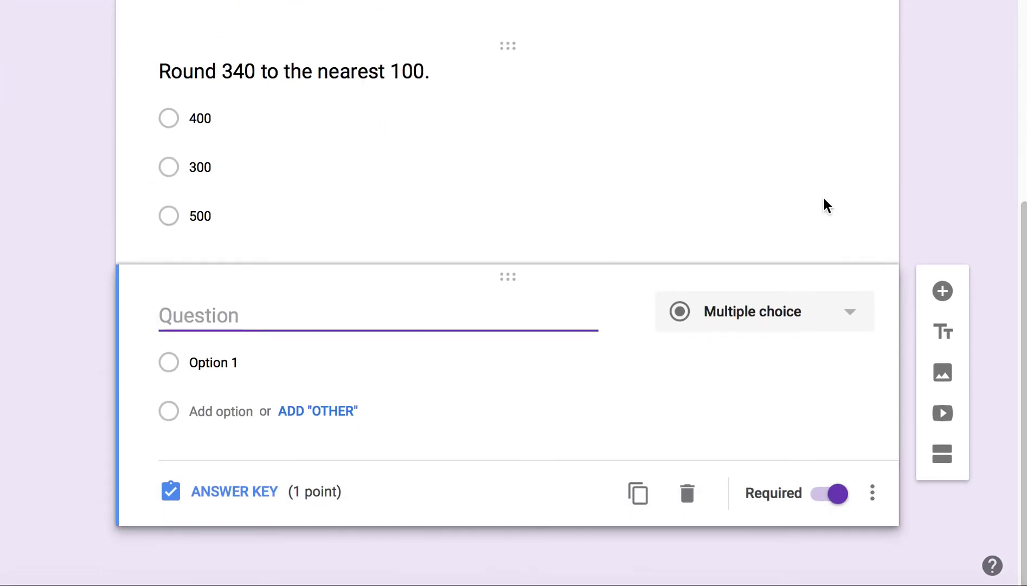
{"action": "left_click", "coordinate": [824, 206]}
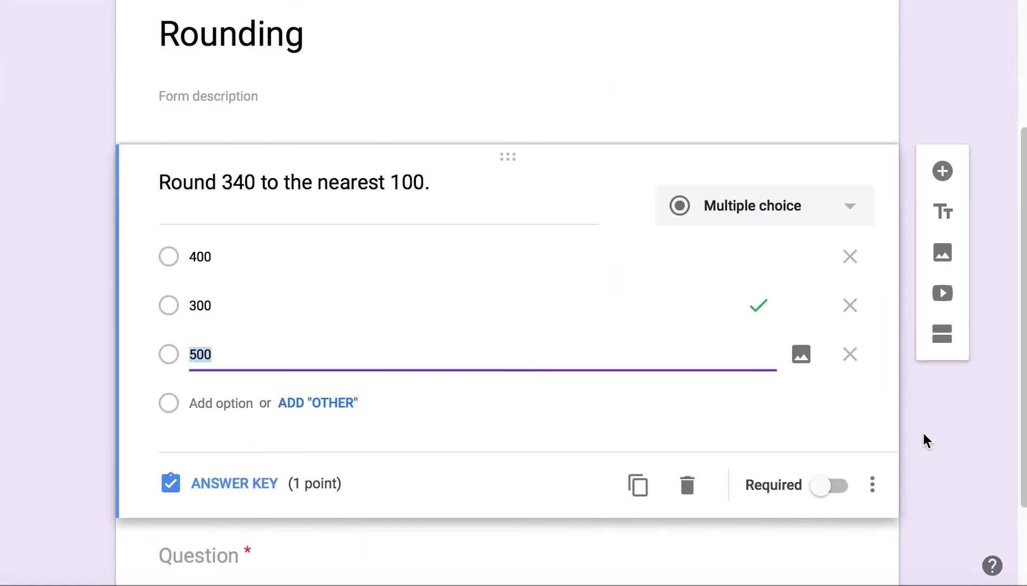
{"action": "left_click", "coordinate": [942, 336]}
{"action": "scroll", "coordinate": [514, 320], "scroll_direction": "up", "scroll_amount": 2}
{"action": "scroll", "coordinate": [514, 321], "scroll_direction": "down", "scroll_amount": 1}
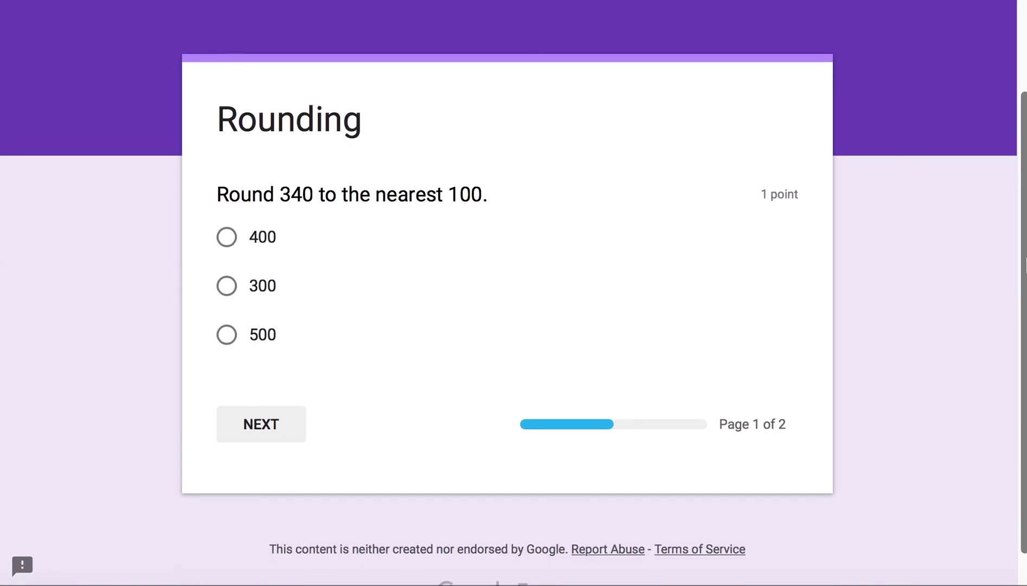
{"action": "left_click", "coordinate": [249, 293]}
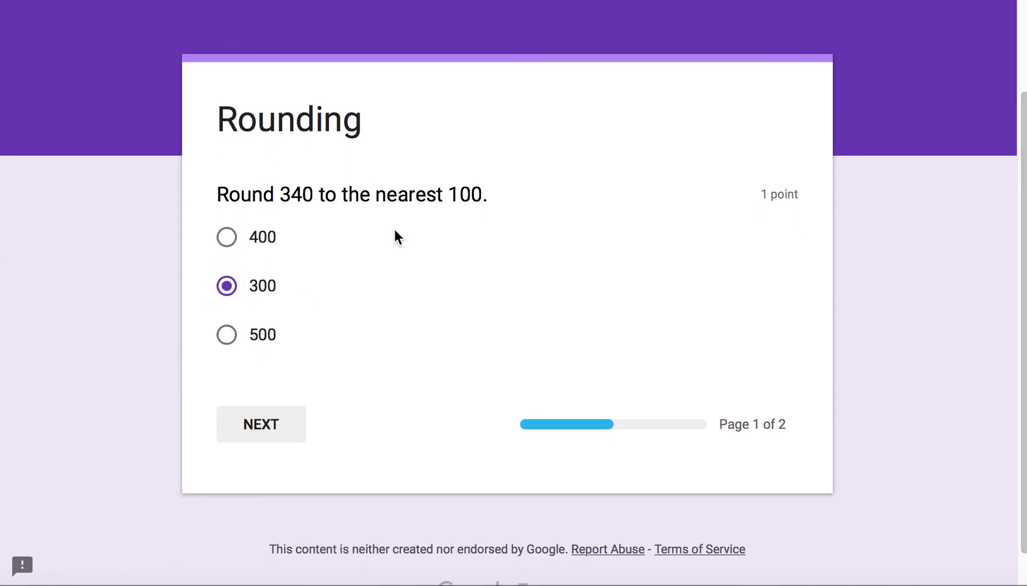
{"action": "left_click", "coordinate": [266, 422]}
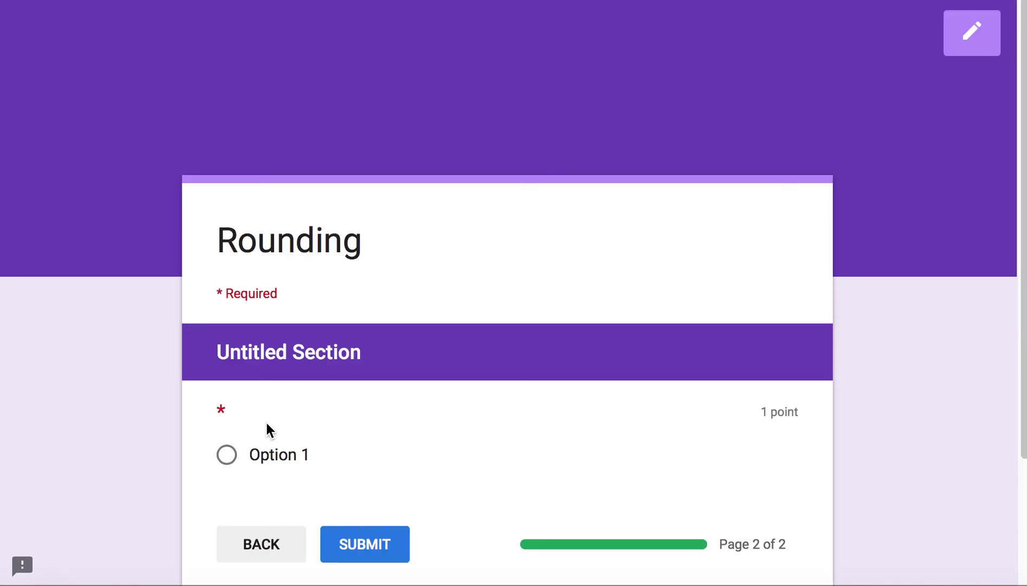
{"action": "scroll", "coordinate": [1023, 172], "scroll_direction": "down", "scroll_amount": 2}
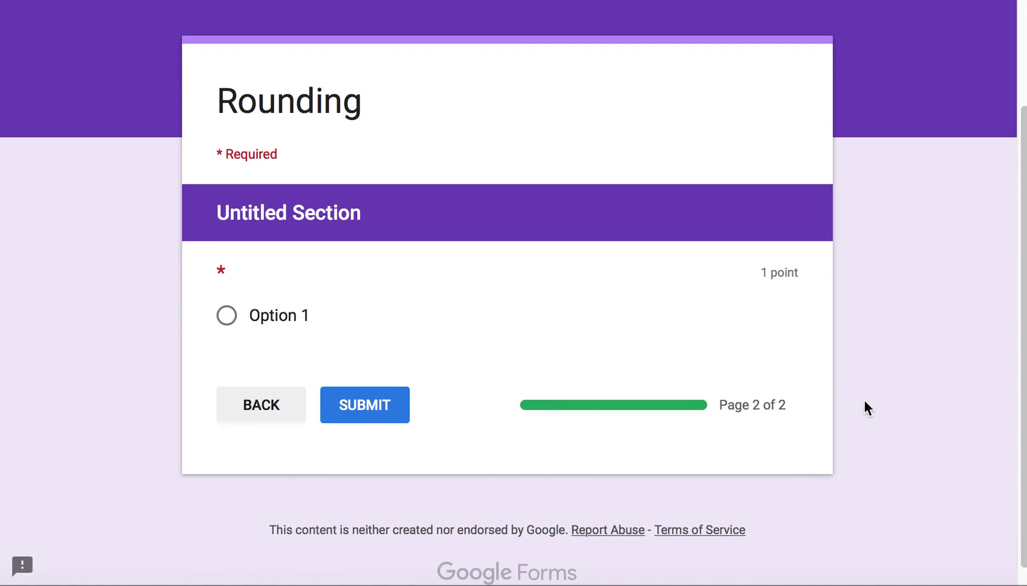
{"action": "scroll", "coordinate": [1020, 294], "scroll_direction": "up", "scroll_amount": 2}
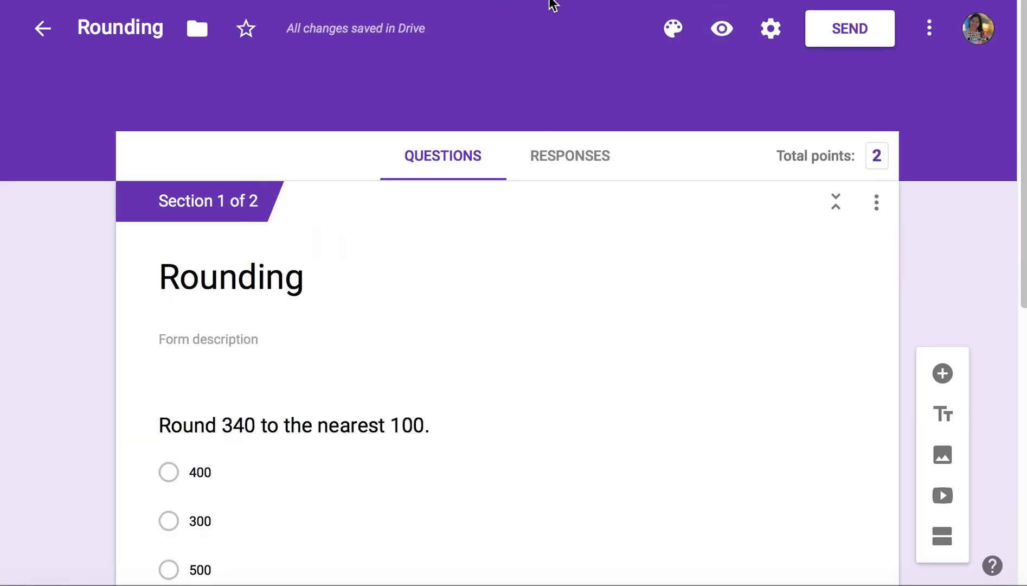
{"action": "scroll", "coordinate": [937, 224], "scroll_direction": "down", "scroll_amount": 2}
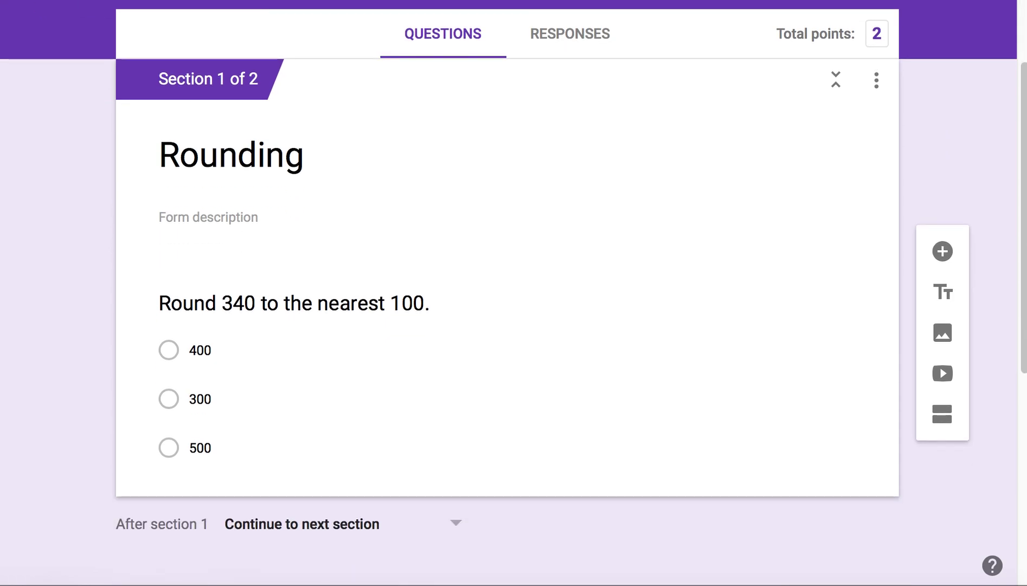